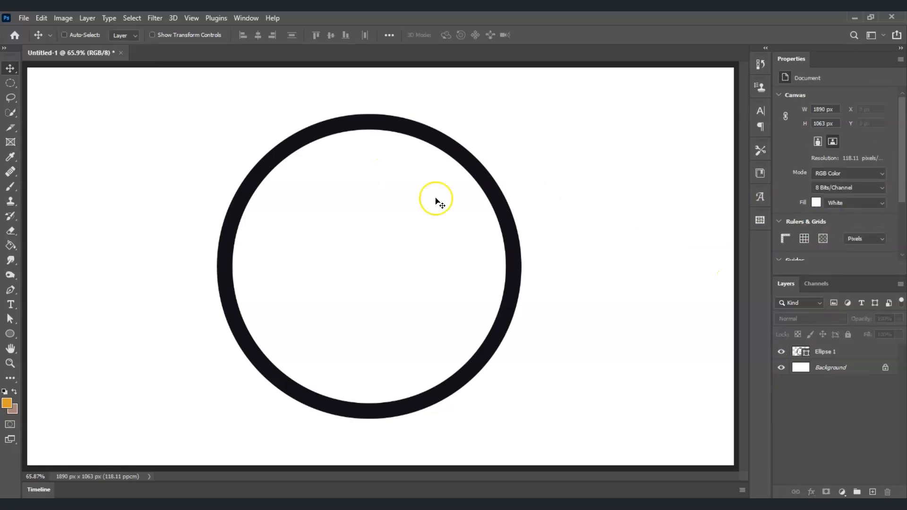
Step: Add the text "DOODLE" in orange Impact over the upper half of the circle and enlarge it to span the ring
click(10, 304)
click(259, 200)
text(DOODLE)
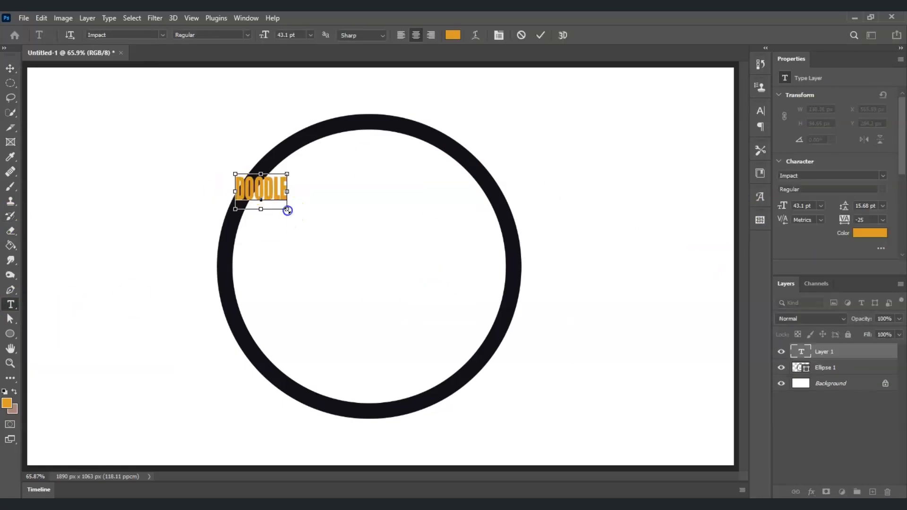
drag(287, 209, 524, 302)
Step: Add the text "ROYALTY" below DOODLE and enlarge it to about the same width
click(251, 297)
click(260, 297)
text(ROYALTY)
drag(302, 309, 529, 363)
click(850, 437)
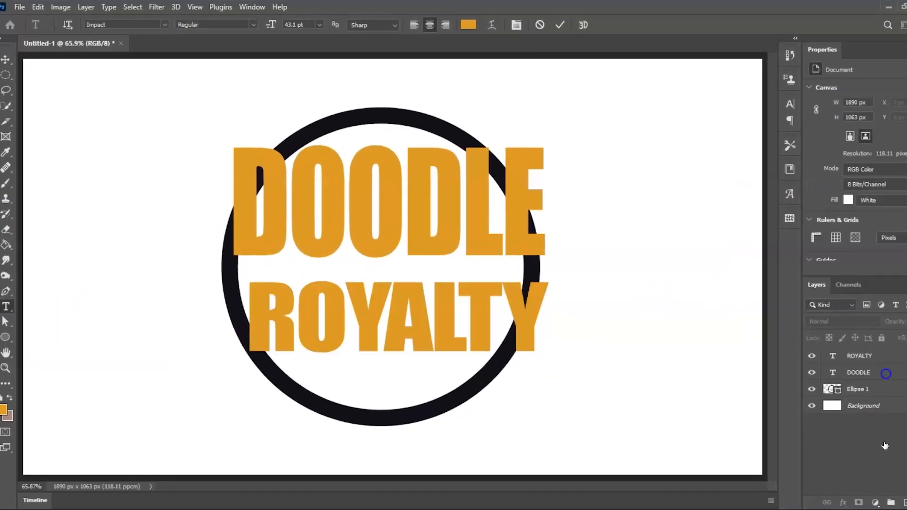
Step: Scale the ROYALTY text to 104.55% and place it directly beneath DOODLE with matching side edges
click(860, 355)
key(ctrl+t)
drag(397, 317, 384, 296)
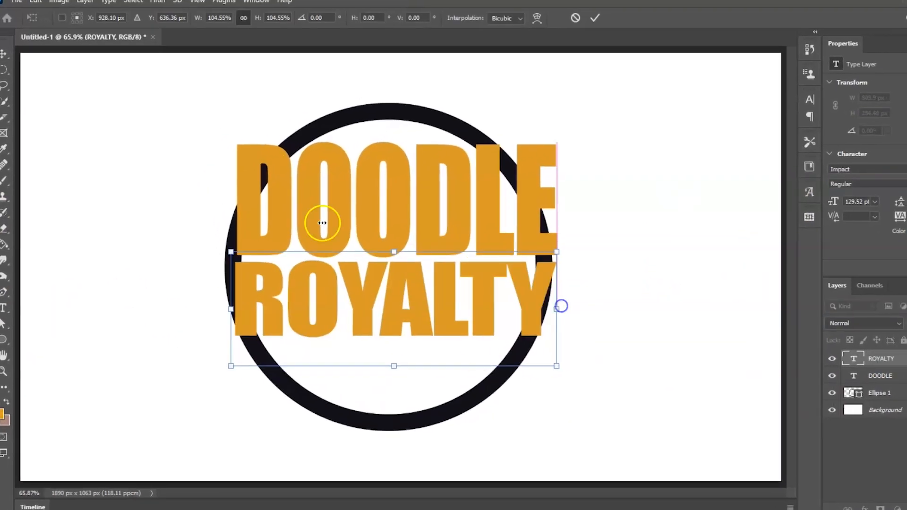
click(863, 406)
right_click(852, 372)
click(730, 185)
Step: Warp the ROYALTY text so its sides and lower edge follow the lower half of the ring
click(860, 356)
key(ctrl+t)
right_click(413, 343)
click(437, 433)
drag(245, 343, 253, 345)
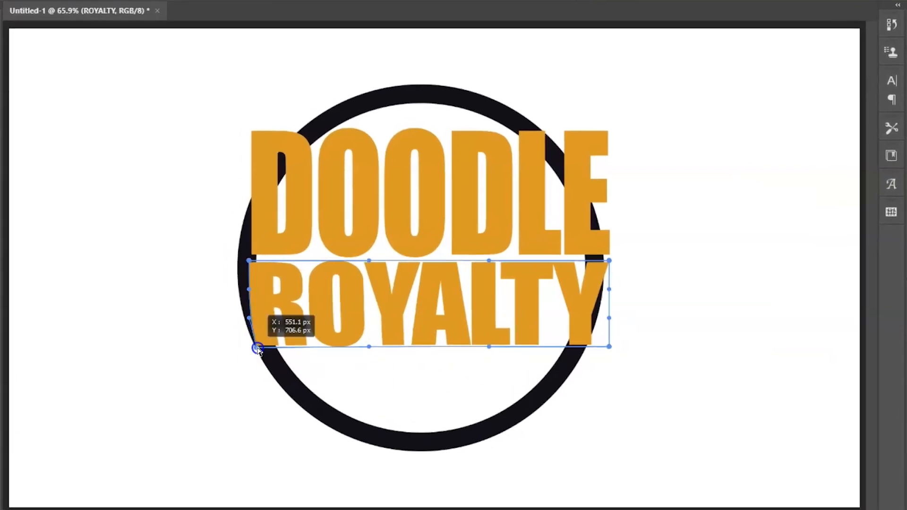
drag(595, 343, 565, 338)
drag(479, 343, 481, 455)
key(Return)
Step: Warp the DOODLE text so its sides and upper edge follow the upper half of the ring
key(ctrl+t)
right_click(404, 175)
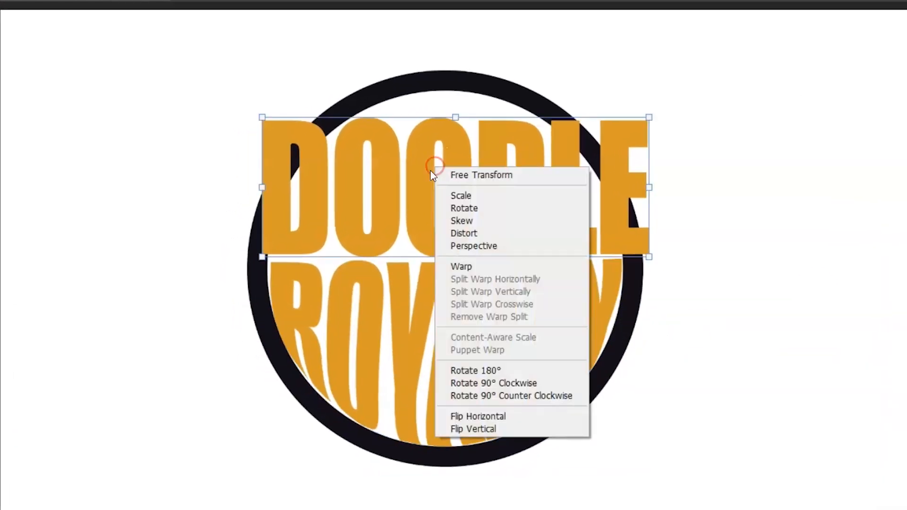
click(461, 266)
drag(649, 256, 619, 253)
drag(649, 117, 609, 180)
drag(391, 117, 414, 91)
drag(520, 117, 524, 85)
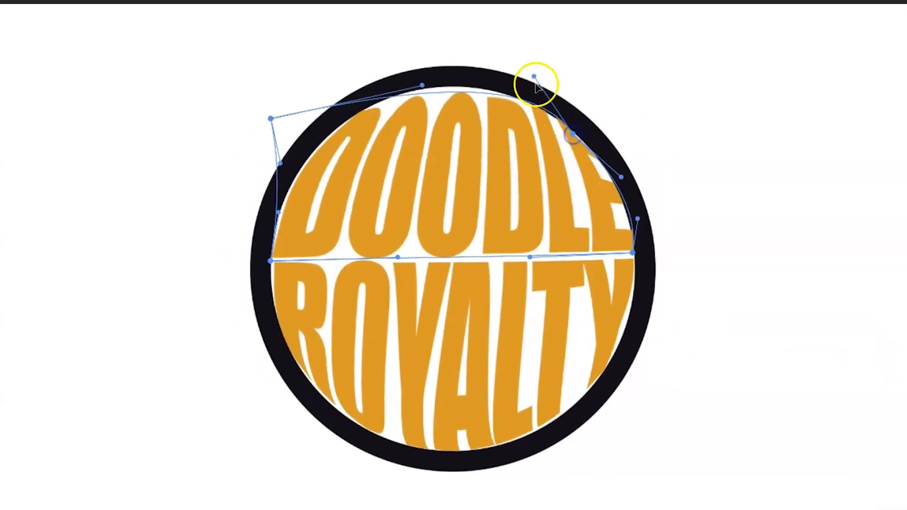
key(Return)
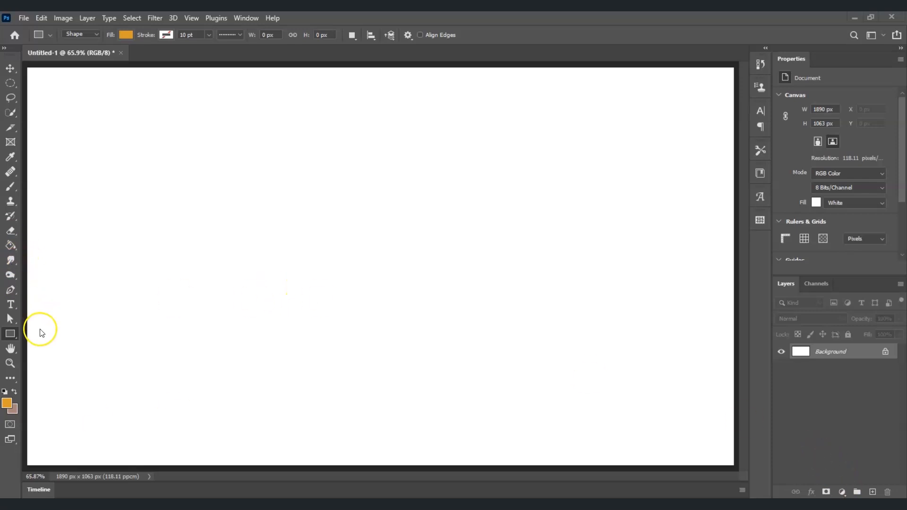
Step: Draw a circle about 773 px in diameter with the Ellipse tool and move it to the middle of the canvas
click(9, 335)
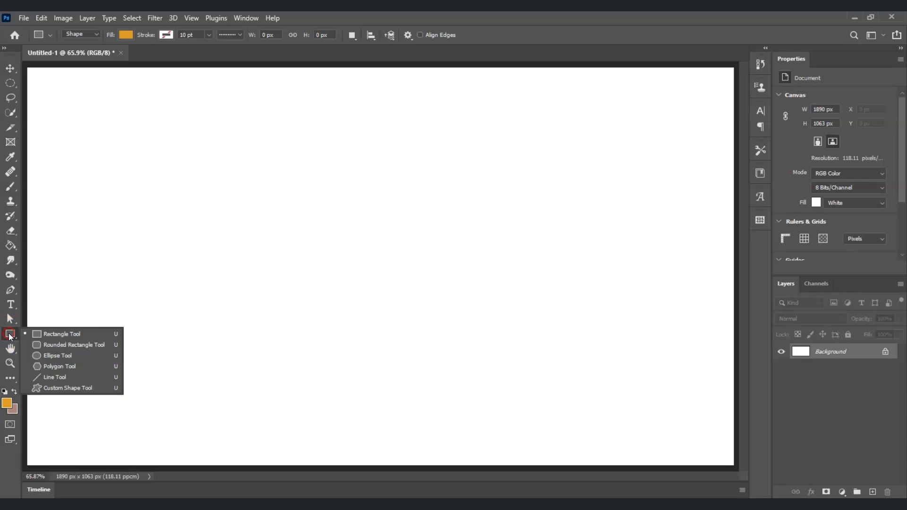
click(64, 355)
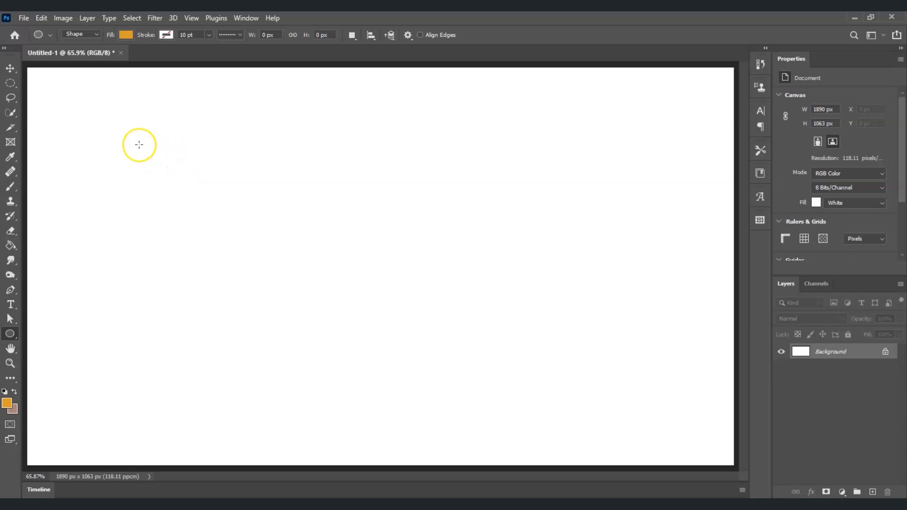
drag(139, 144, 629, 431)
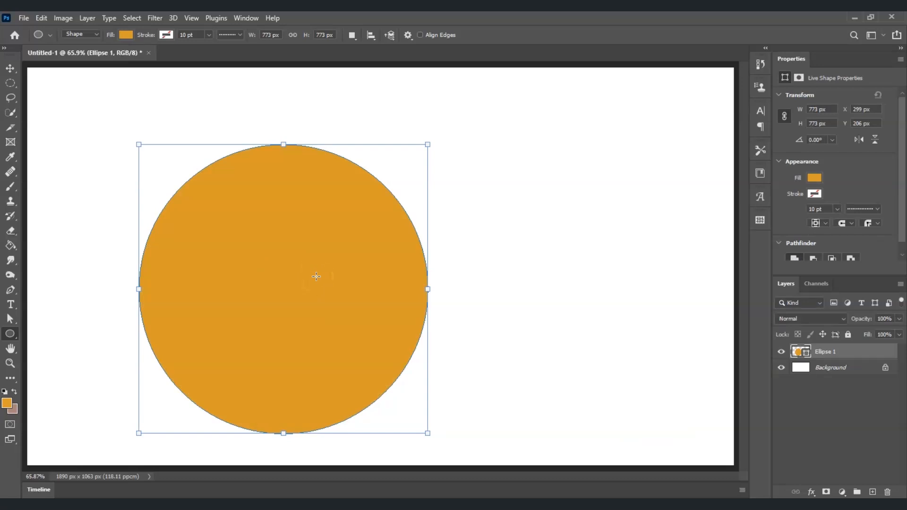
key(v)
drag(304, 282, 386, 263)
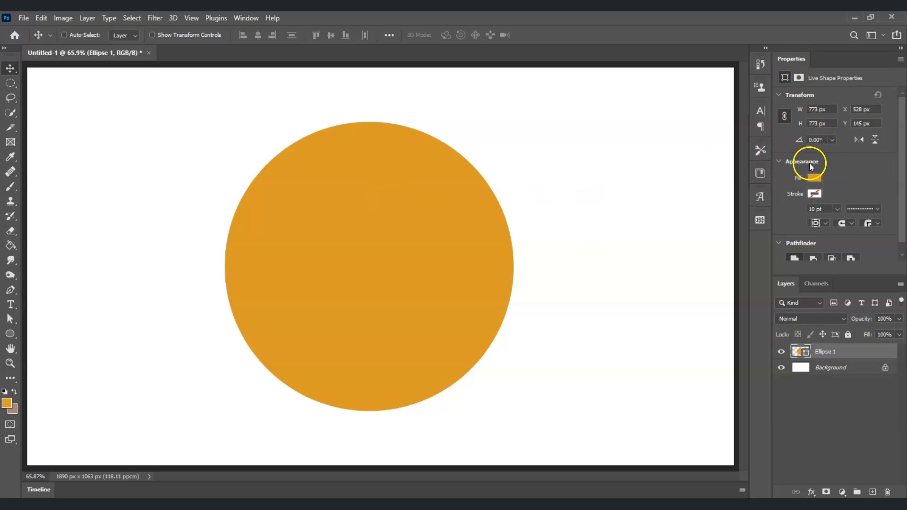
Step: Remove the circle's fill and give it a black stroke
click(813, 181)
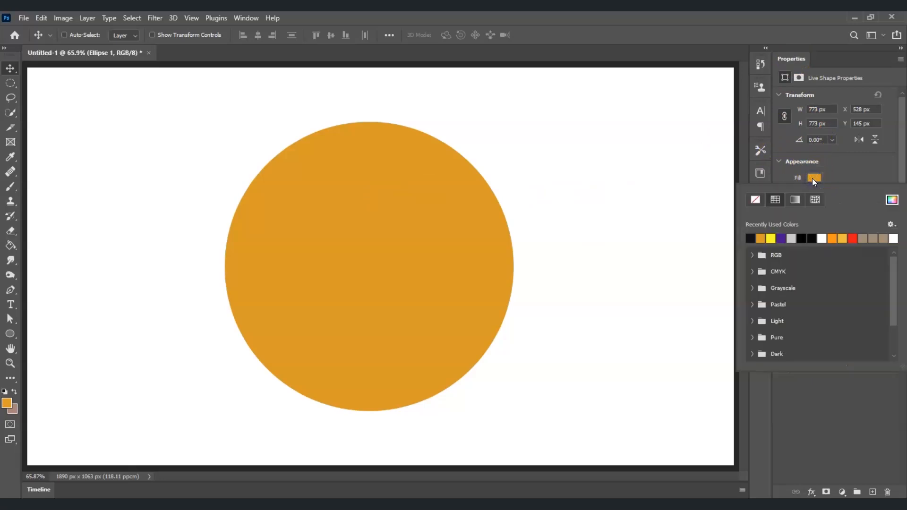
click(756, 199)
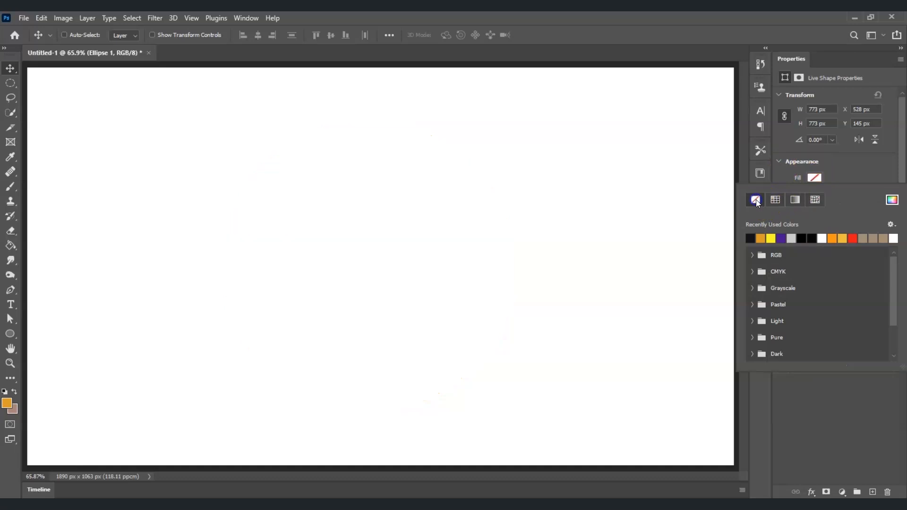
click(840, 173)
click(812, 194)
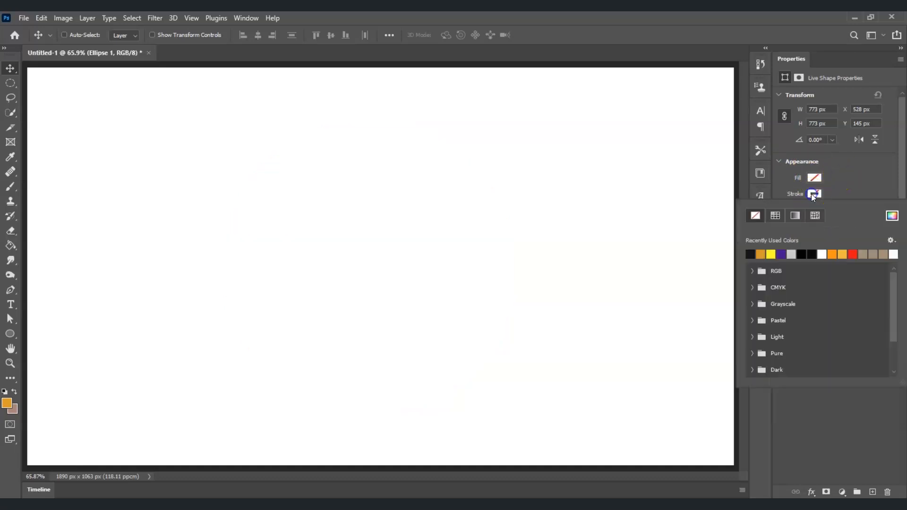
click(750, 254)
click(847, 183)
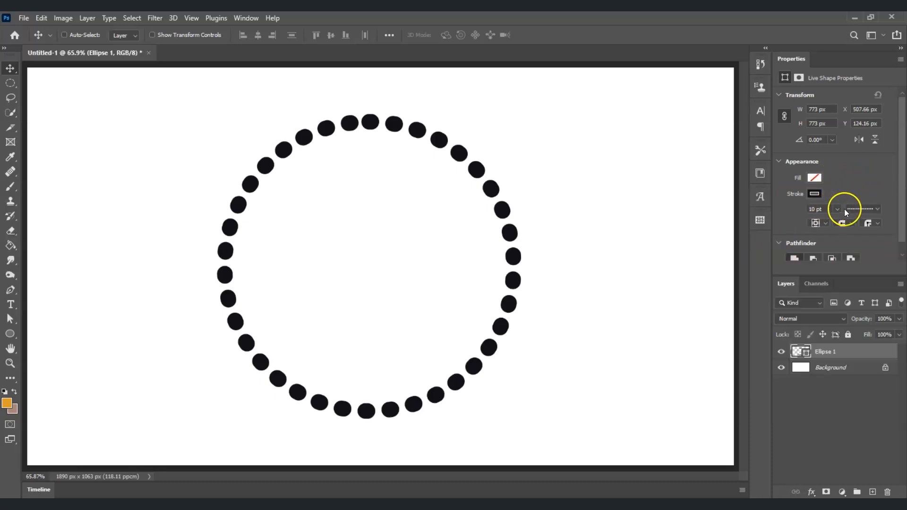
Step: Change the circle's stroke type to a solid line
click(877, 209)
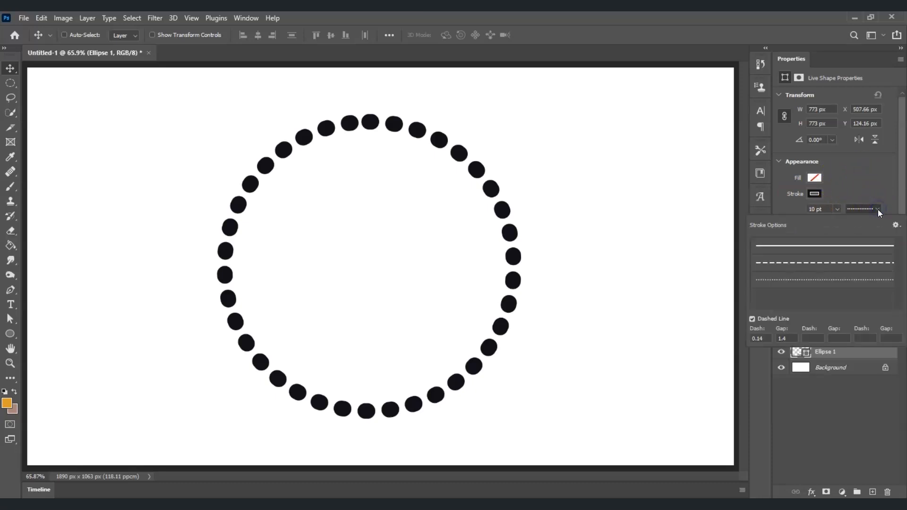
click(817, 245)
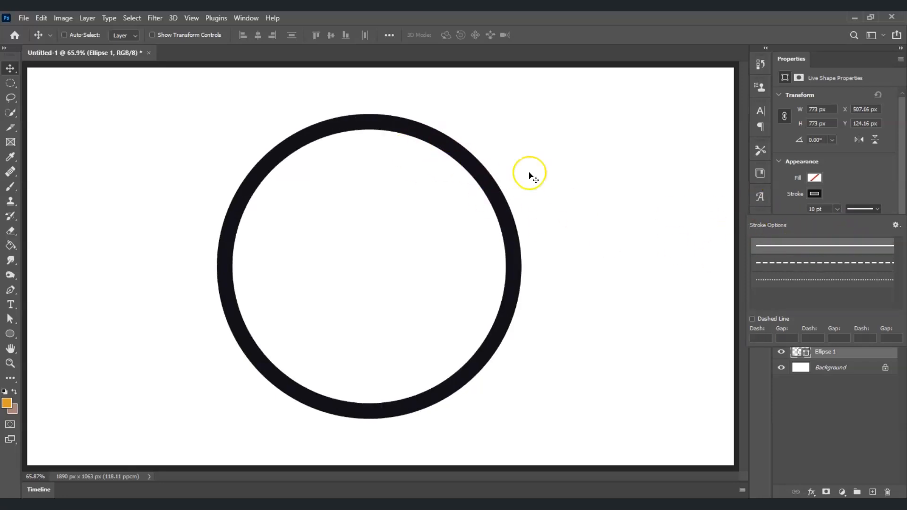
click(888, 198)
Step: Try a stroke width of 7 pt on the circle's outline
click(816, 209)
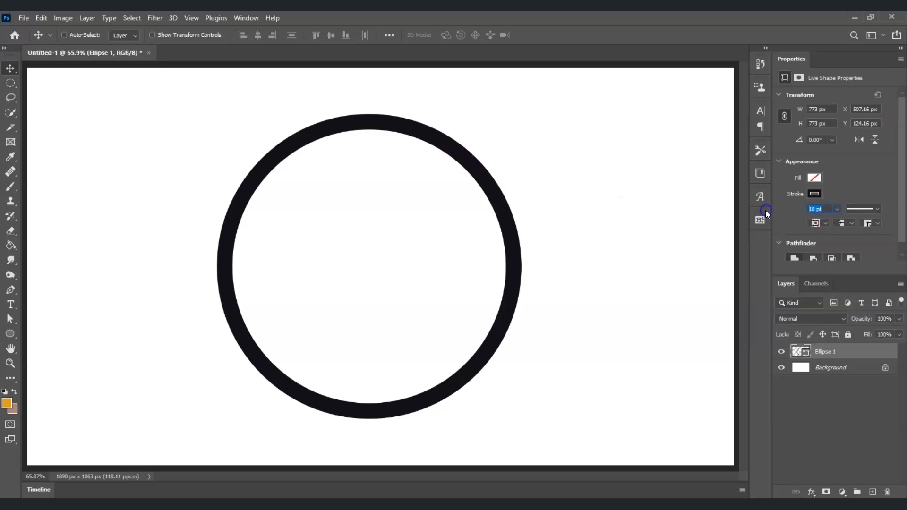
click(814, 209)
text(7)
click(845, 181)
click(783, 226)
click(821, 210)
click(862, 414)
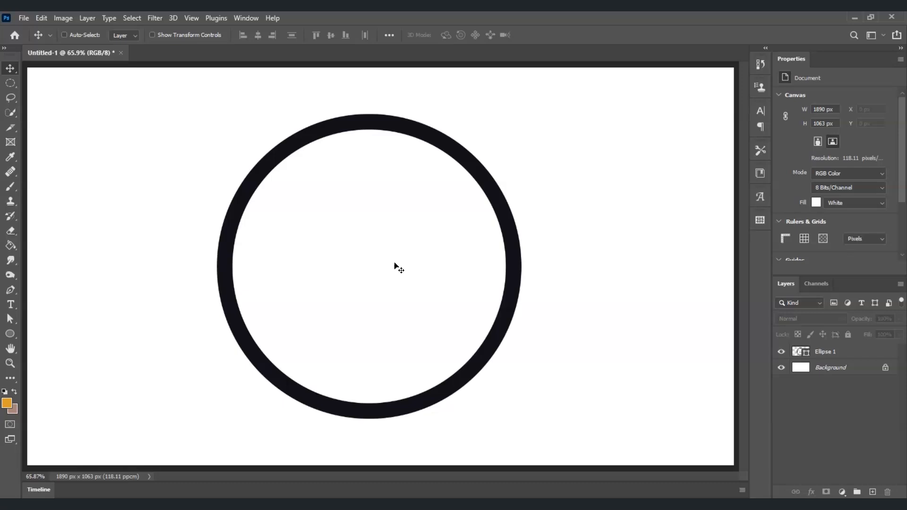
Step: Place horizontal text in the upper part of the circle and replace the placeholder with "DOODLE"
click(10, 303)
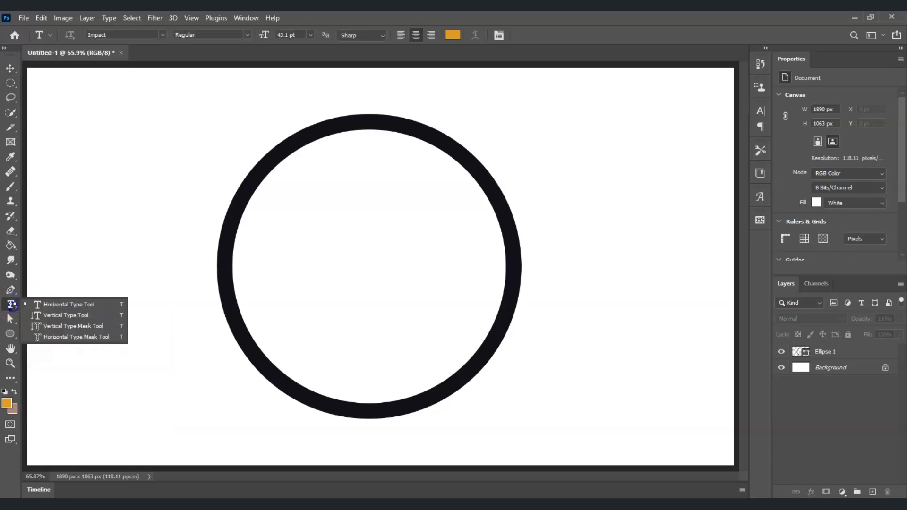
click(69, 304)
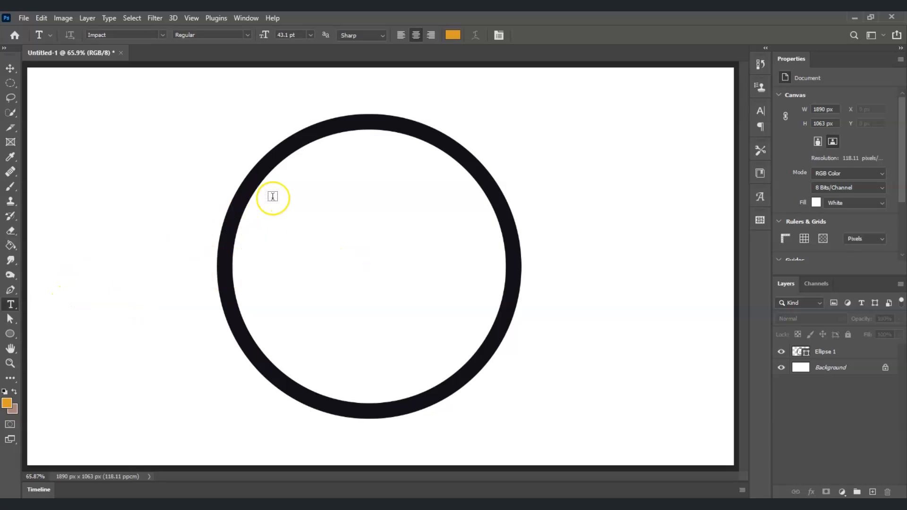
click(261, 199)
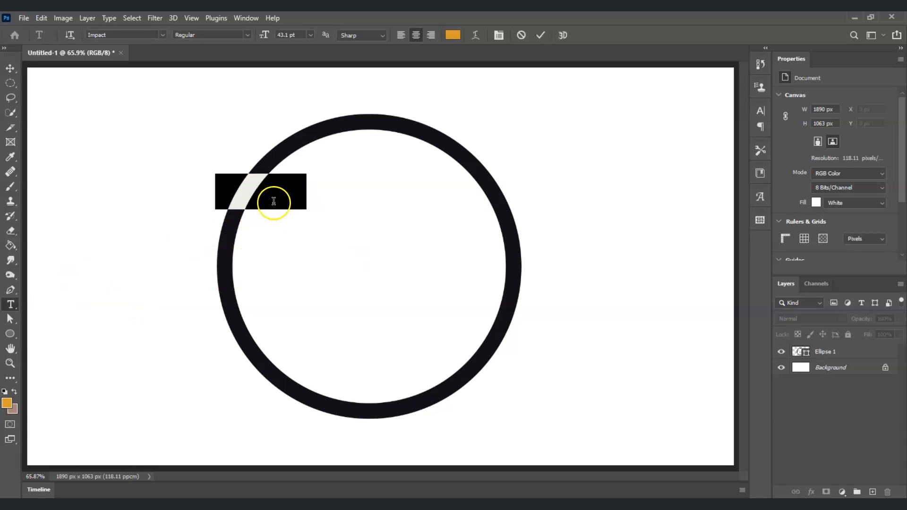
click(223, 191)
drag(222, 192, 305, 199)
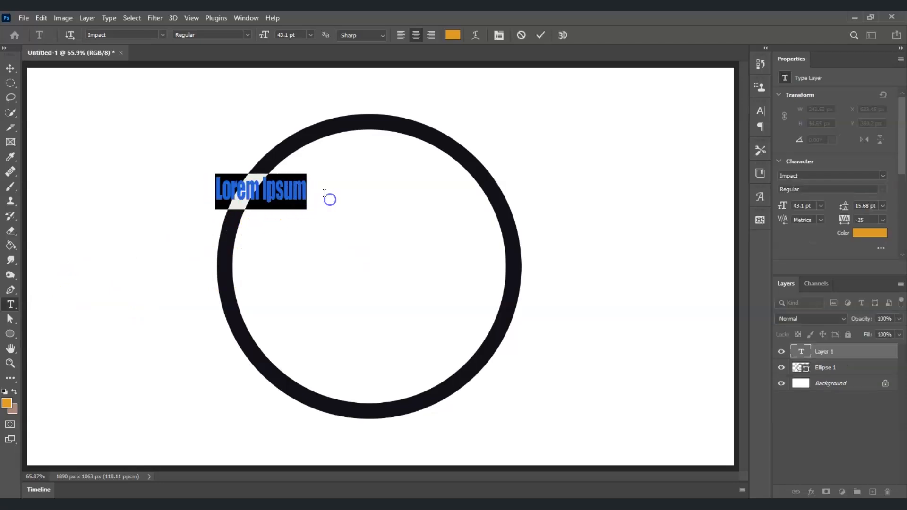
text(DOODLE)
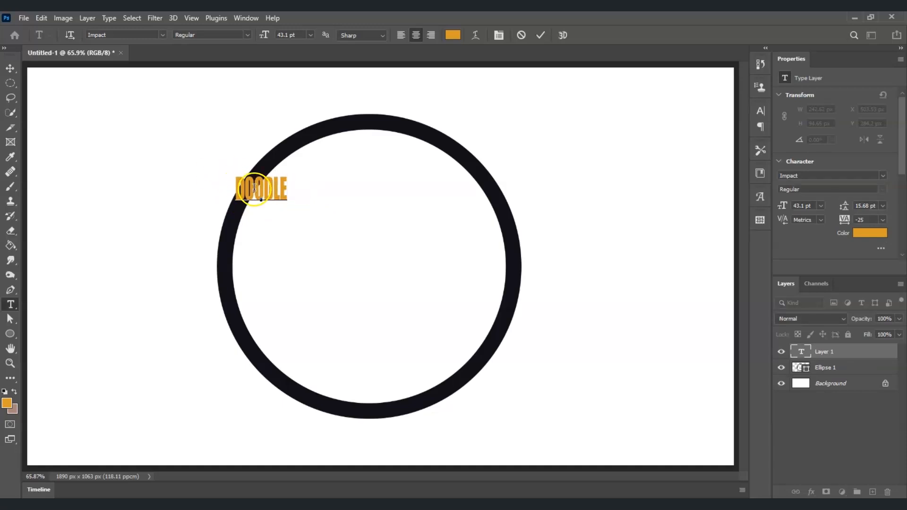
Step: Enlarge the DOODLE text to about 194 pt and position it across the upper half of the circle
key(ctrl)
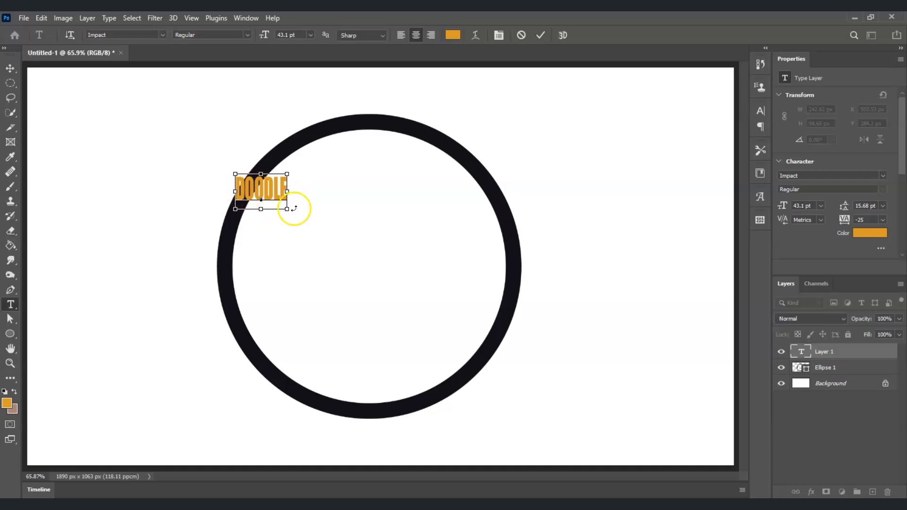
mouse_move(286, 208)
mouse_down()
mouse_move(349, 240)
mouse_move(512, 285)
mouse_up()
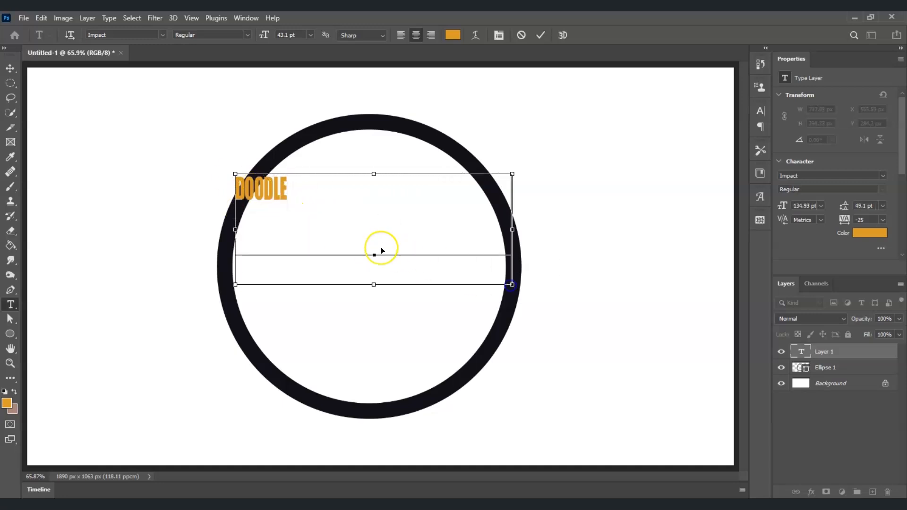
drag(383, 239, 382, 221)
drag(511, 156, 524, 140)
drag(438, 188, 429, 191)
drag(227, 270, 215, 302)
drag(371, 240, 381, 234)
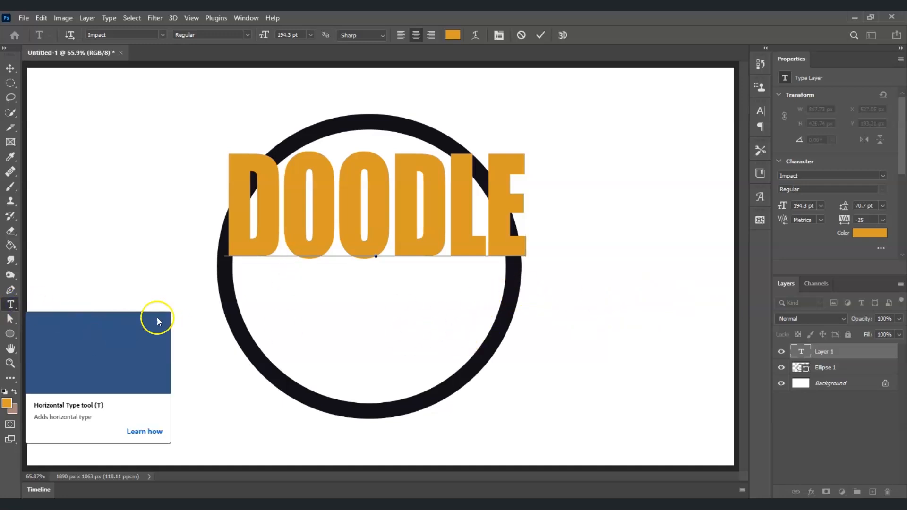
click(252, 296)
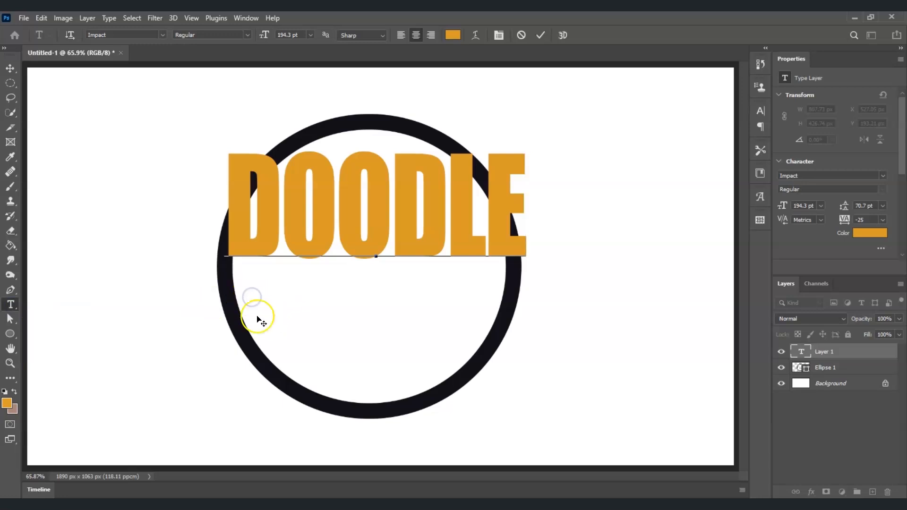
click(781, 435)
Step: Add the text "ROYALTY" below DOODLE and enlarge it to about 124 pt
click(268, 298)
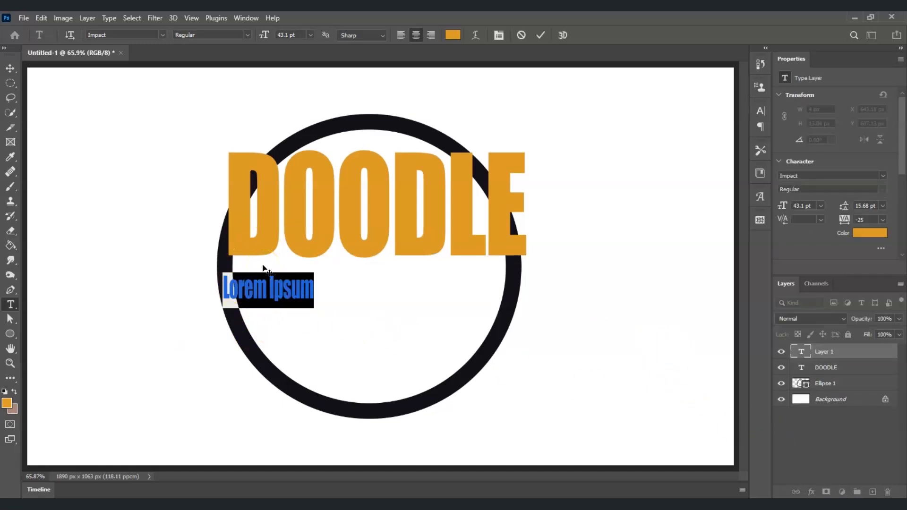
text(ROYALTY)
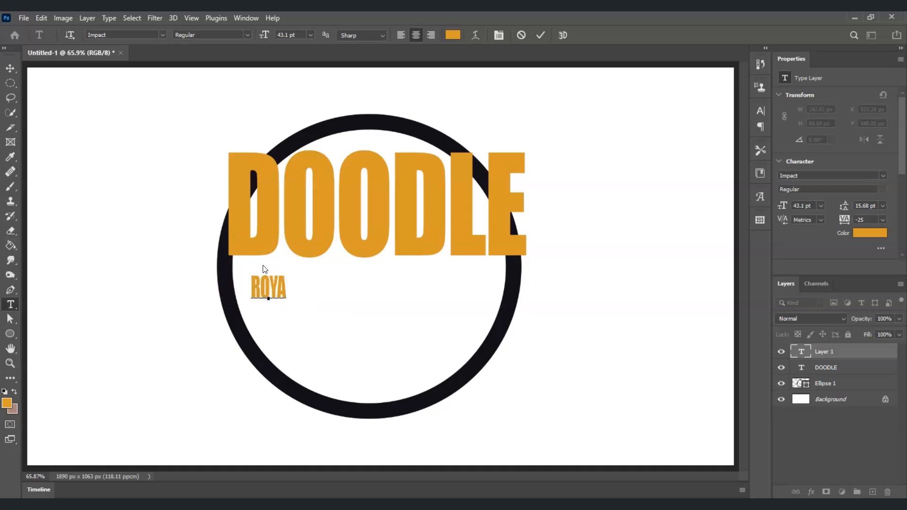
key(ctrl)
drag(297, 308, 466, 365)
click(822, 409)
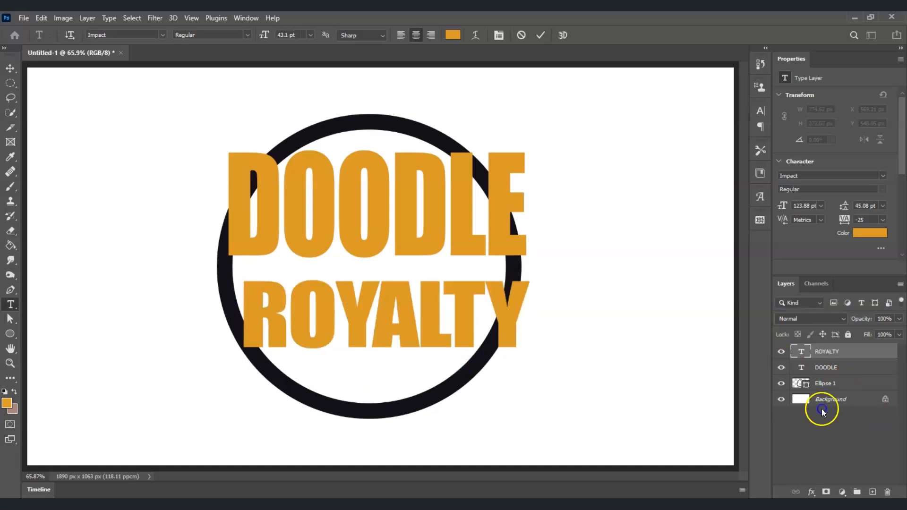
Step: Transform the ROYALTY text to 104.55% scale, fitting it close beneath DOODLE and aligned to its width
click(831, 355)
key(ctrl+t)
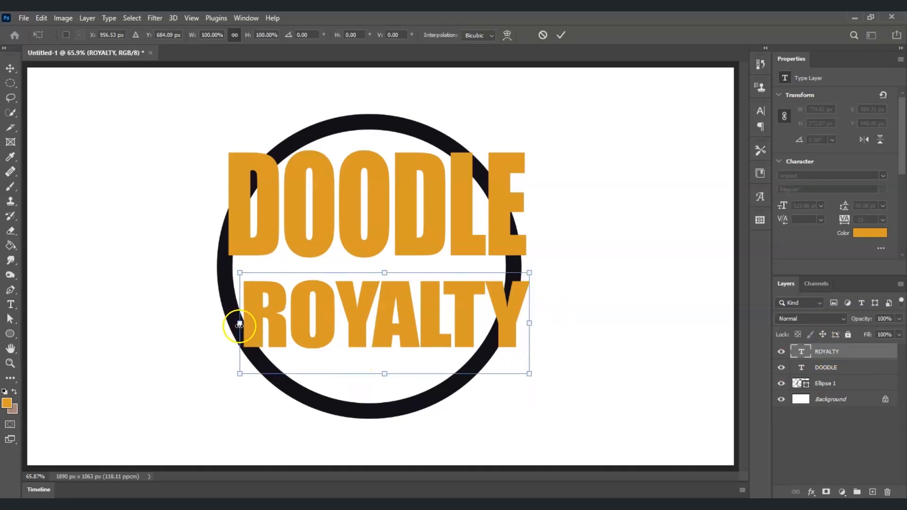
drag(239, 323, 228, 323)
drag(378, 270, 378, 252)
drag(380, 369, 380, 368)
drag(375, 320, 376, 313)
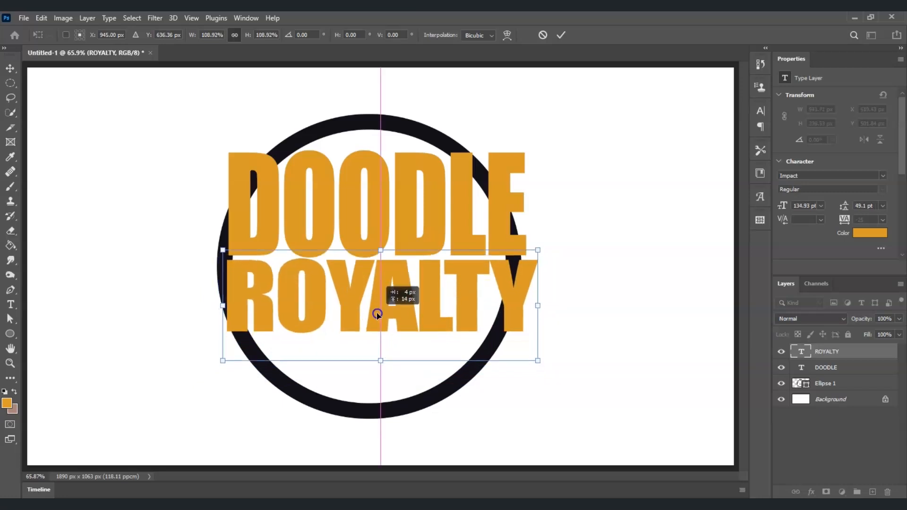
drag(539, 303, 528, 303)
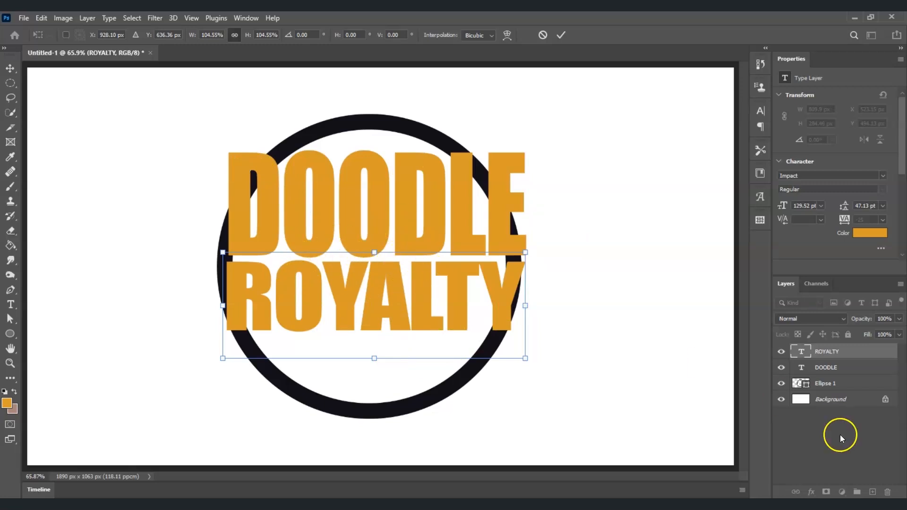
key(Return)
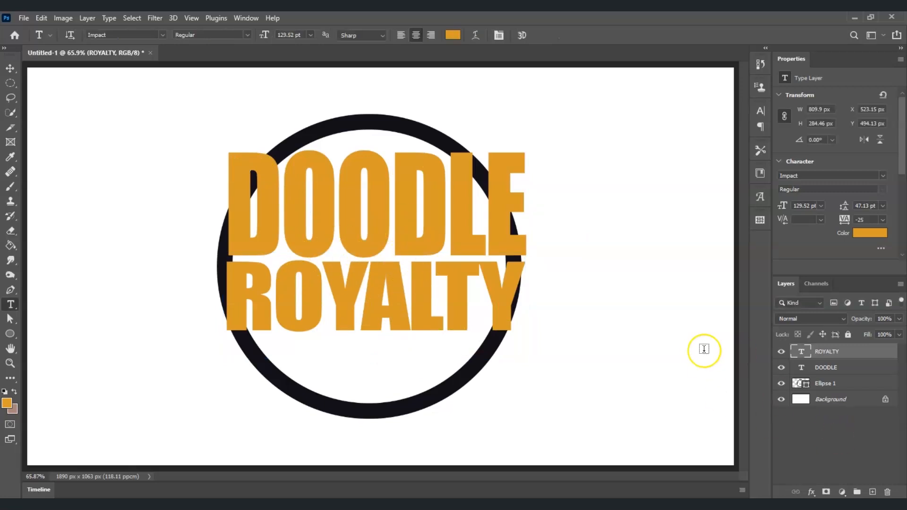
Step: Rasterize the ROYALTY and DOODLE type layers
click(843, 368)
click(842, 353)
click(846, 401)
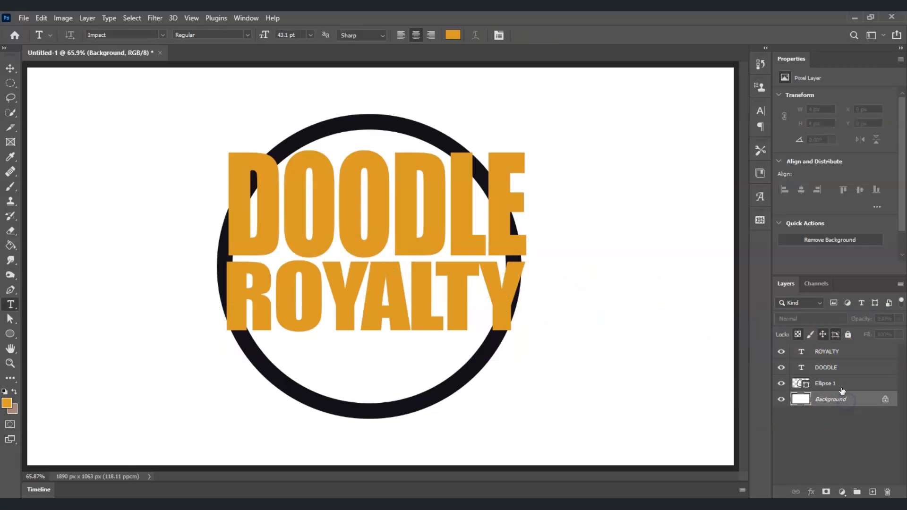
click(839, 351)
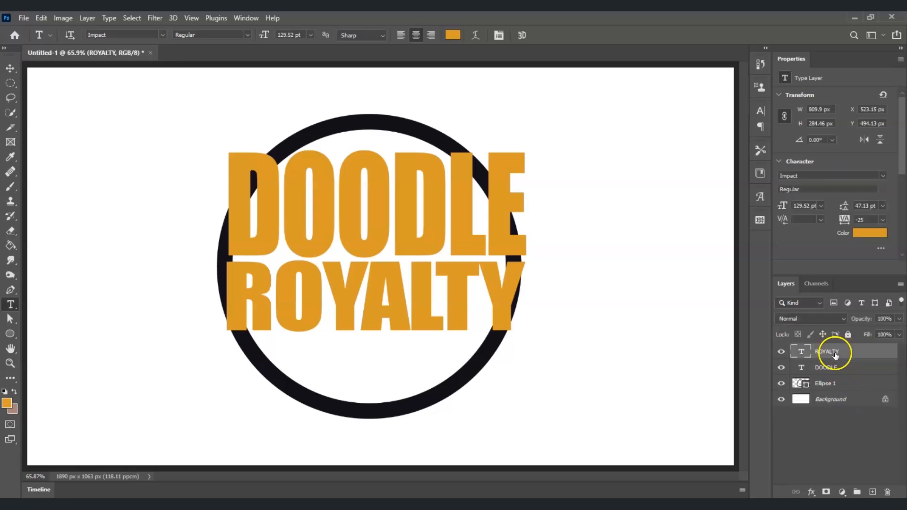
right_click(834, 352)
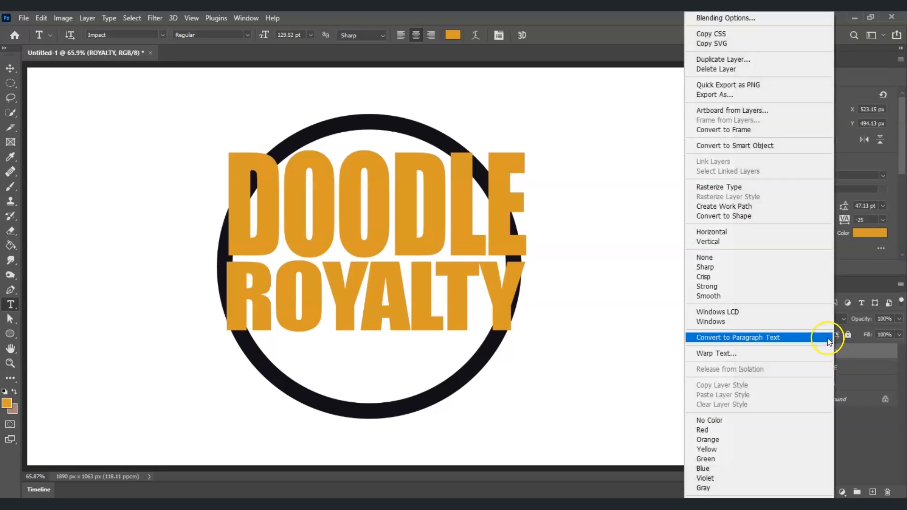
click(727, 190)
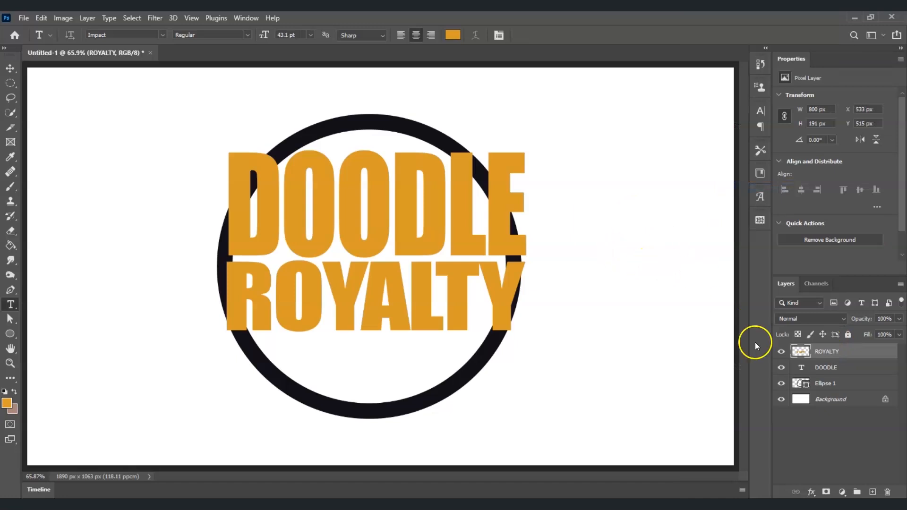
click(824, 370)
right_click(824, 369)
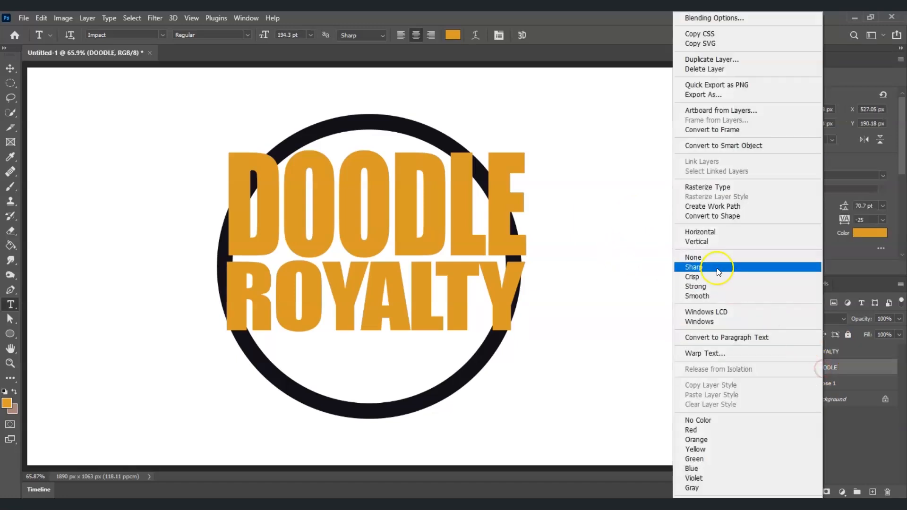
click(717, 191)
click(846, 460)
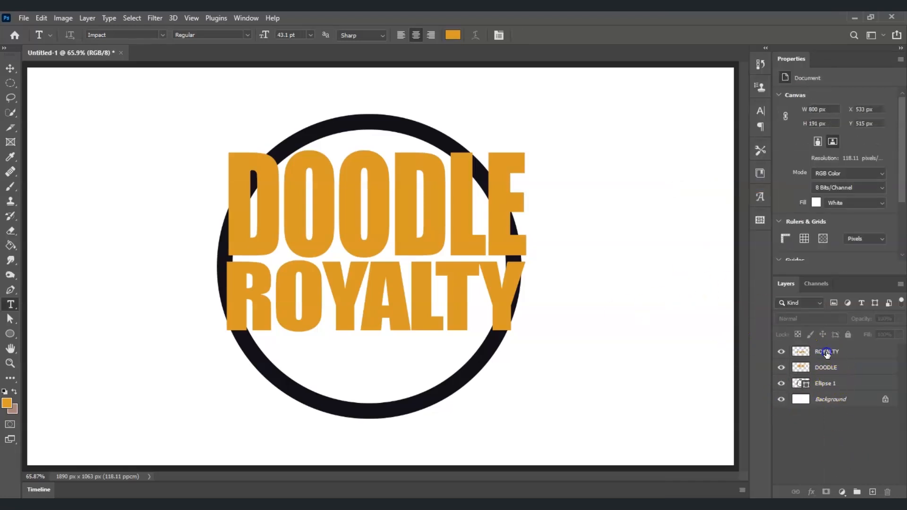
Step: Warp the ROYALTY layer so its left and right sides curve inward along the ring's inner edge
click(835, 358)
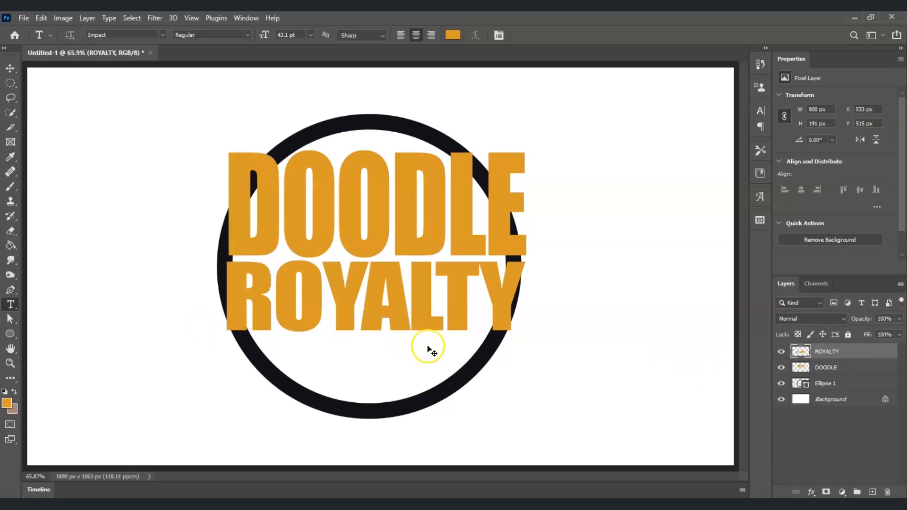
key(ctrl+t)
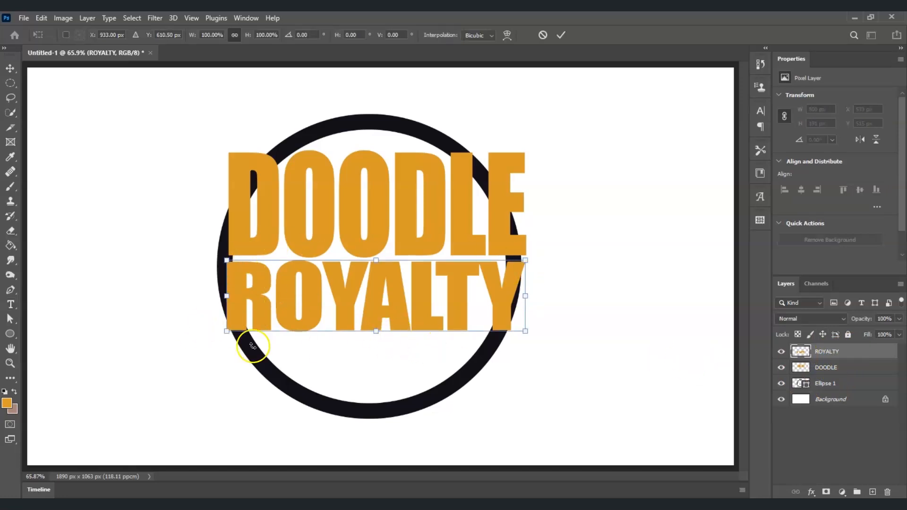
right_click(349, 289)
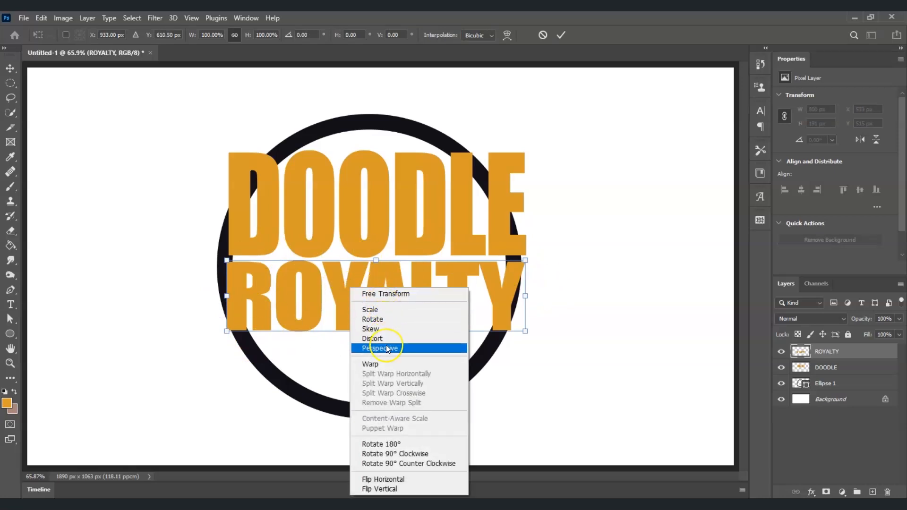
click(389, 363)
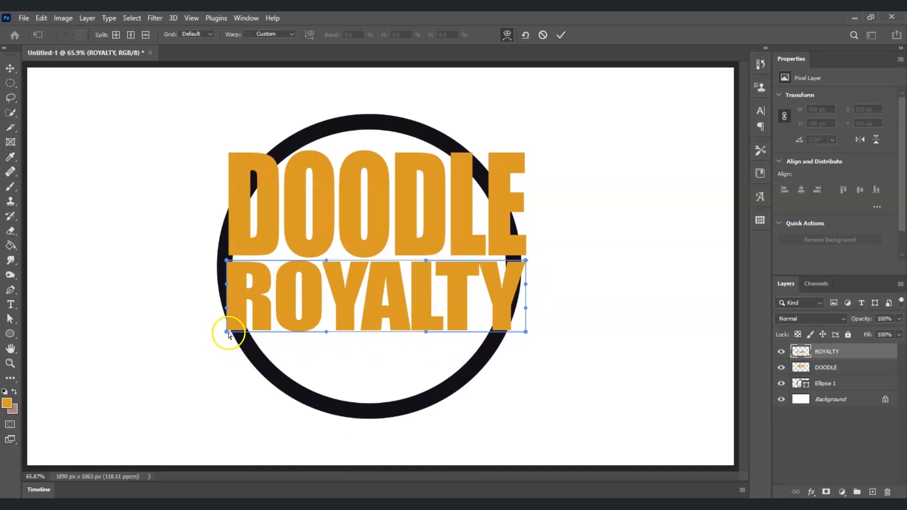
drag(227, 334, 254, 335)
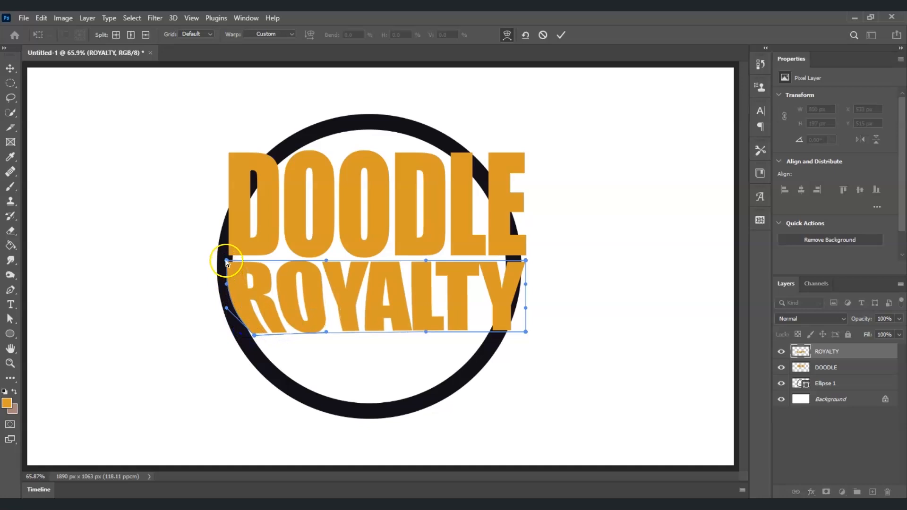
drag(226, 259, 235, 260)
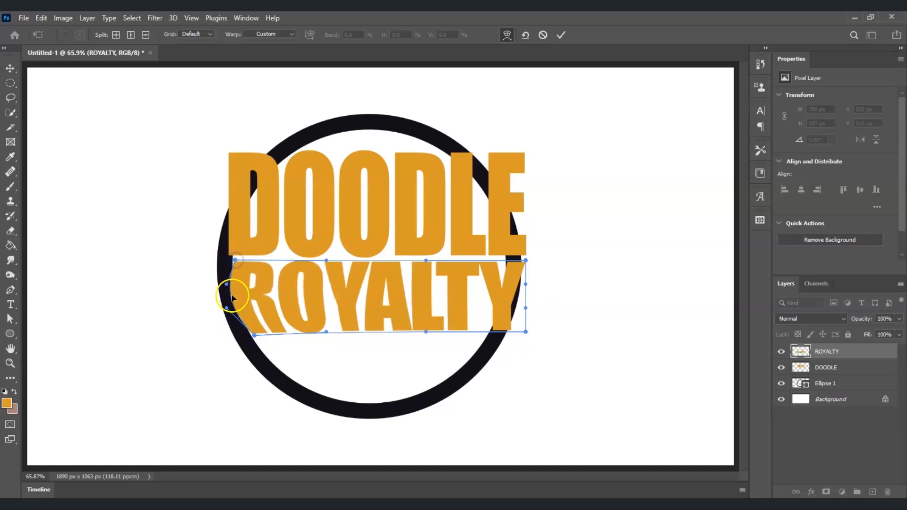
drag(233, 300, 237, 299)
drag(525, 332, 496, 327)
drag(526, 261, 504, 263)
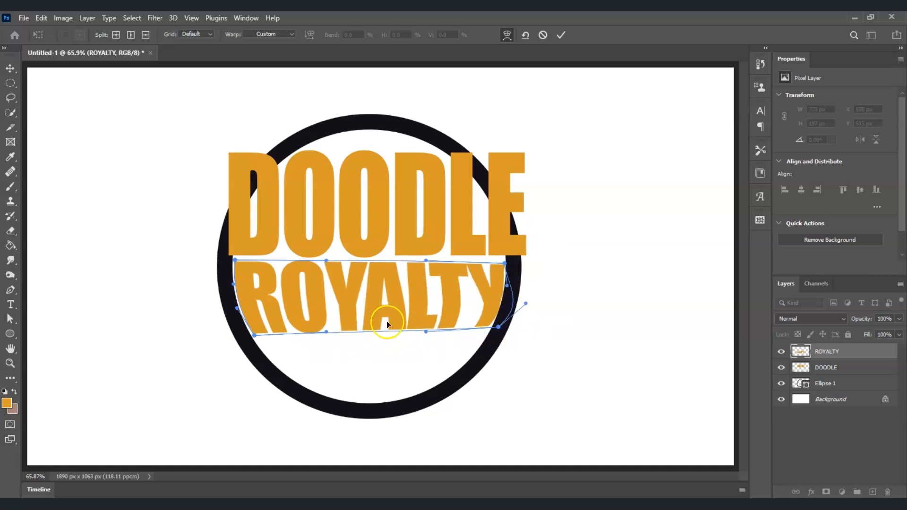
Step: Bow ROYALTY's lower edge down to the ring's inner edge, refine its right side, and apply the warp
drag(378, 325, 372, 399)
drag(452, 350, 443, 378)
drag(504, 263, 504, 258)
drag(505, 291, 511, 290)
drag(373, 402, 369, 398)
drag(457, 364, 458, 369)
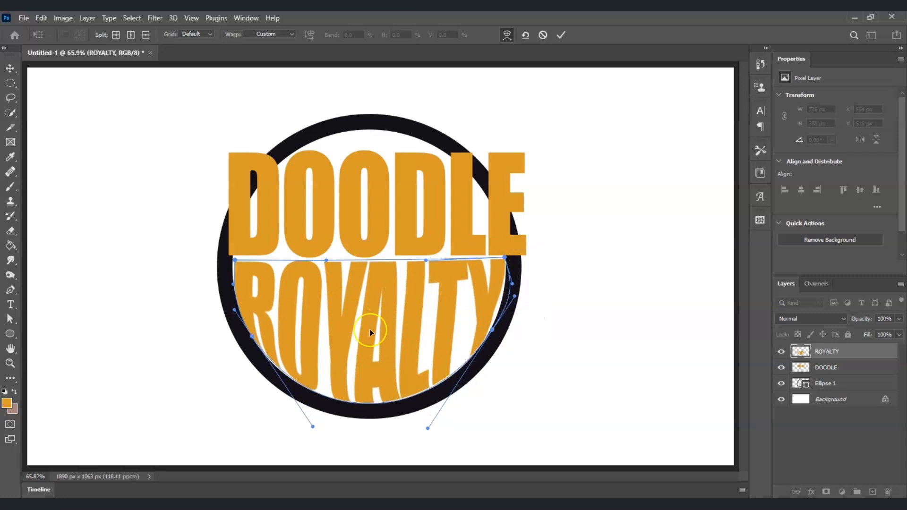
key(Return)
key(t)
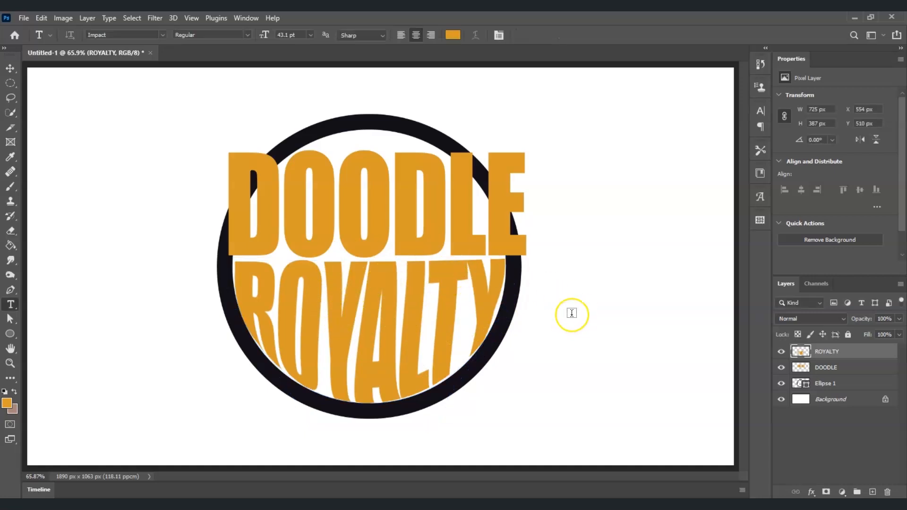
Step: Warp the DOODLE layer so its left side bends inward along the ring's inner edge
click(833, 366)
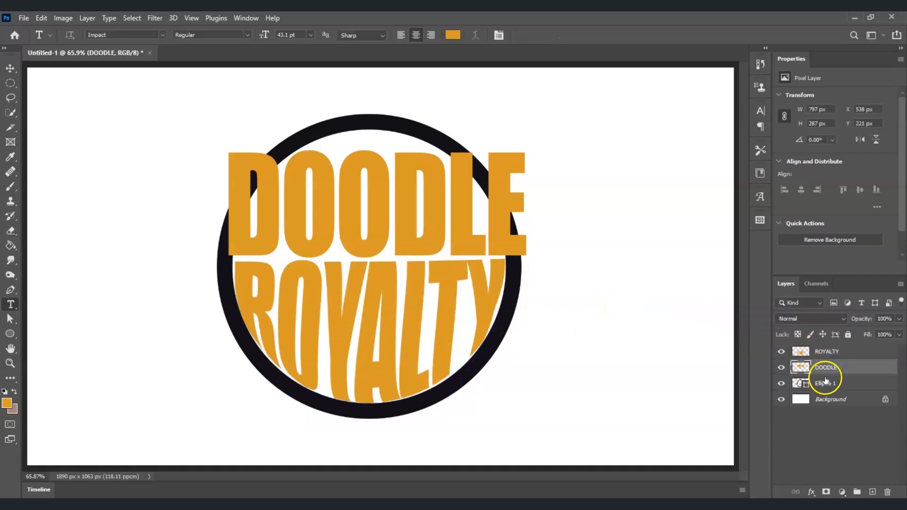
key(ctrl+t)
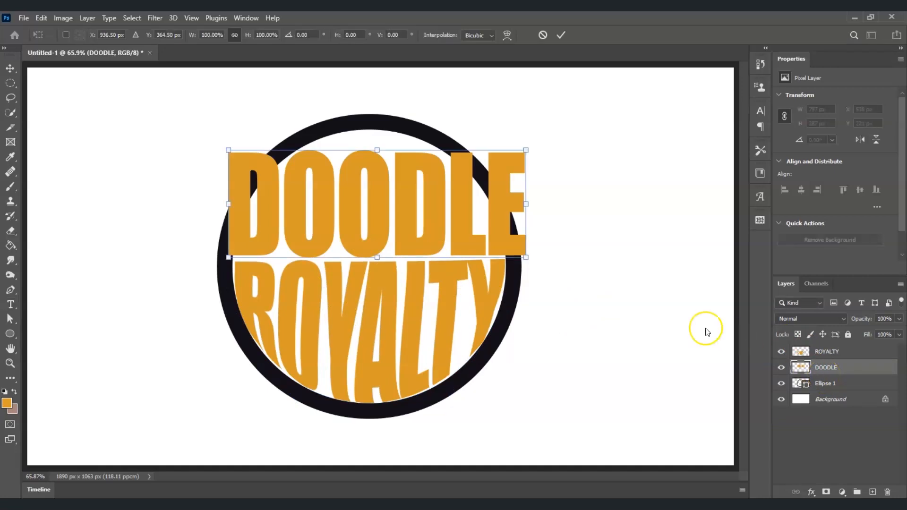
right_click(361, 187)
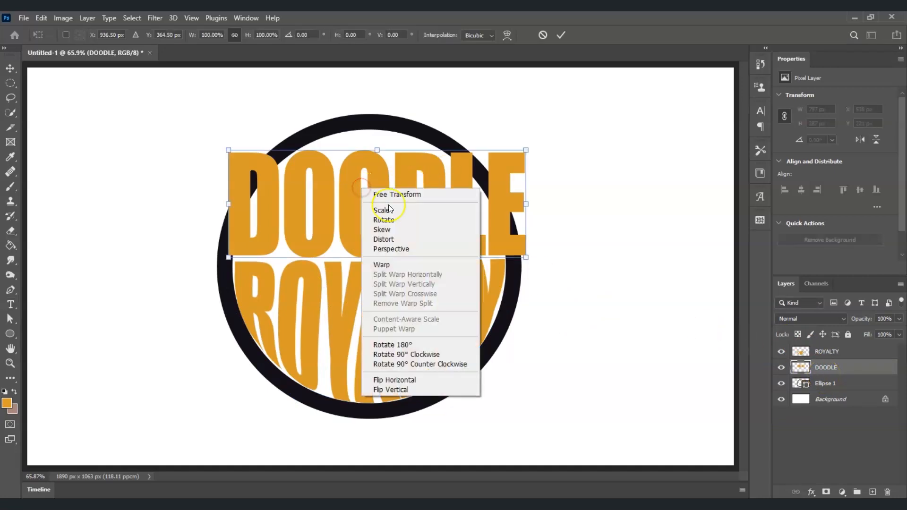
click(406, 263)
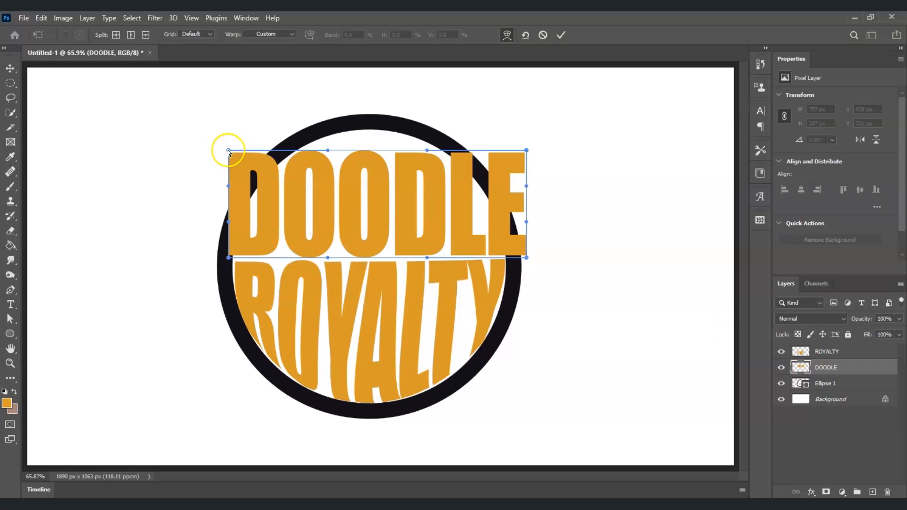
drag(228, 150, 296, 158)
click(809, 453)
drag(240, 206, 250, 207)
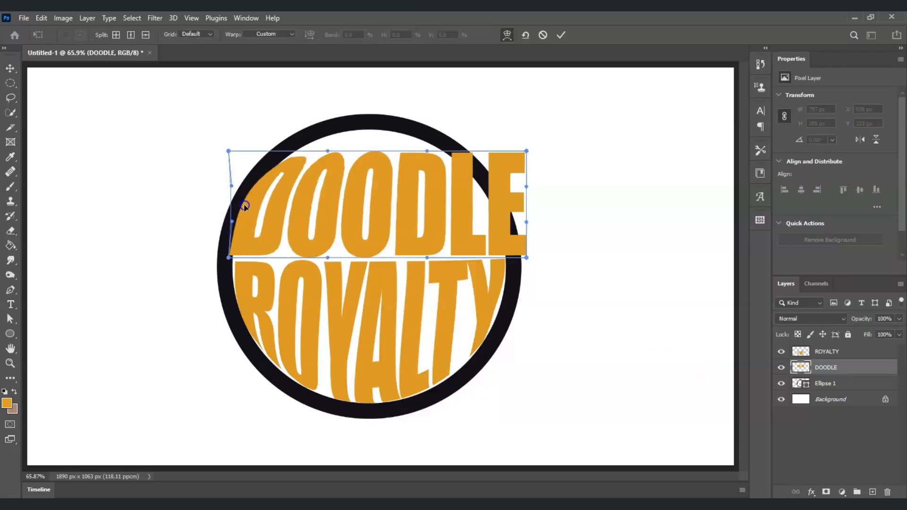
Step: Curve DOODLE's right side and upper edge to follow the inside of the ring, and apply the warp
drag(526, 257, 503, 254)
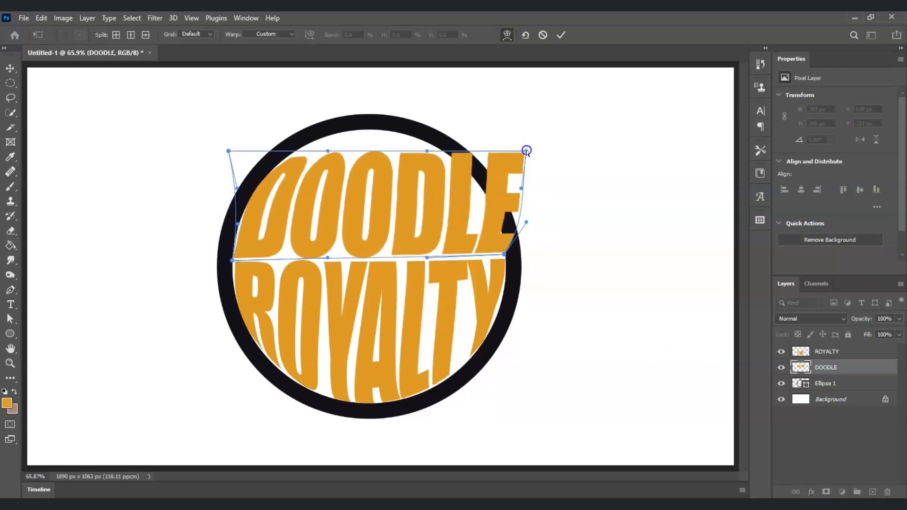
drag(526, 151, 456, 164)
drag(368, 152, 367, 140)
drag(291, 148, 301, 153)
drag(429, 122, 416, 126)
drag(454, 171, 450, 167)
drag(284, 146, 287, 141)
click(423, 310)
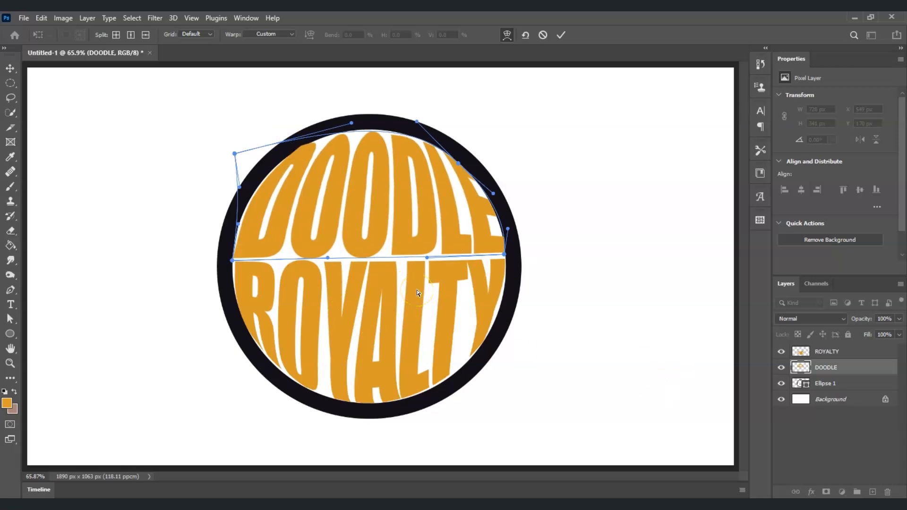
key(Return)
key(t)
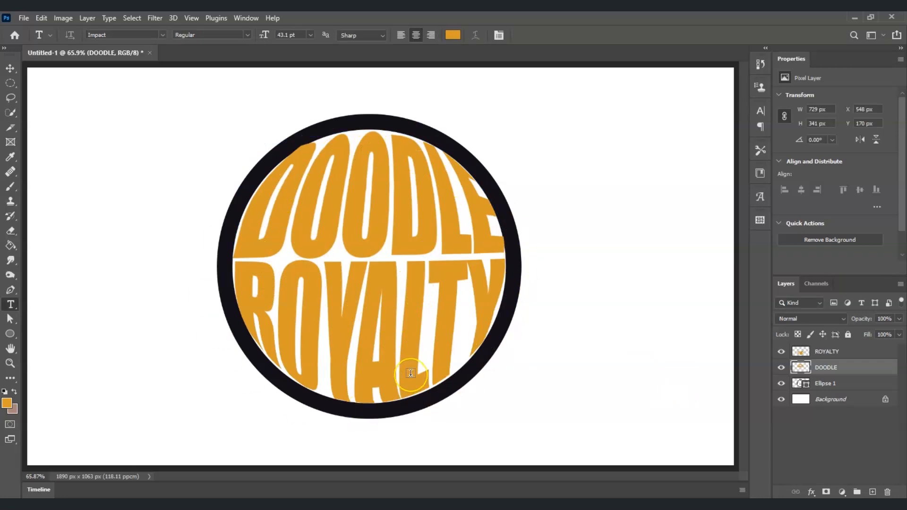
Step: Hide the Ellipse 1 layer containing the black ring
click(833, 389)
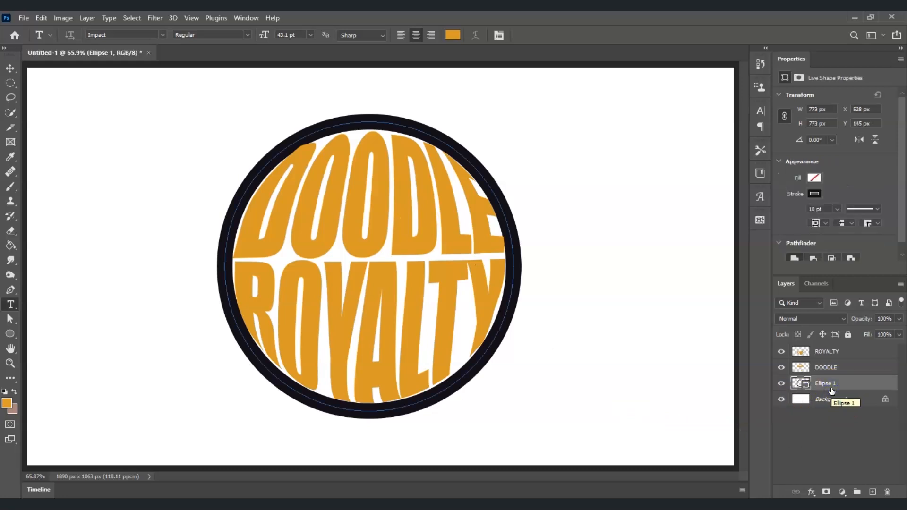
click(781, 384)
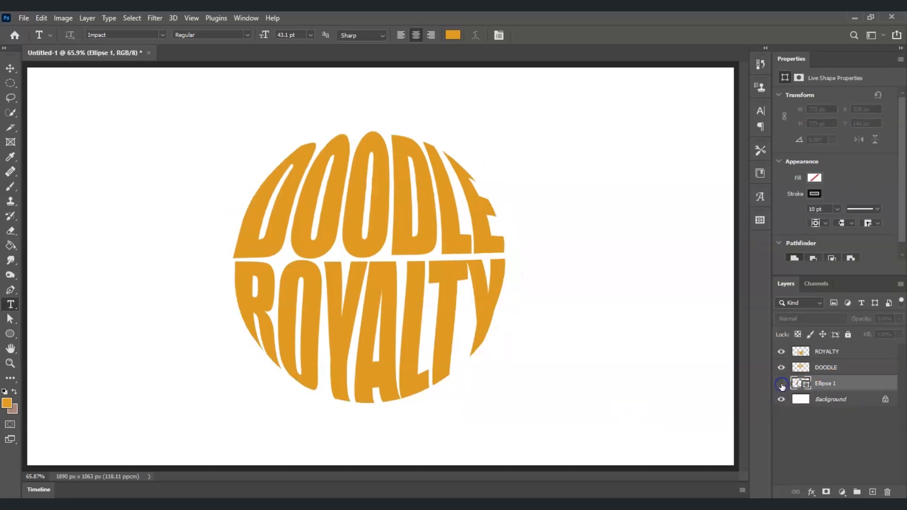